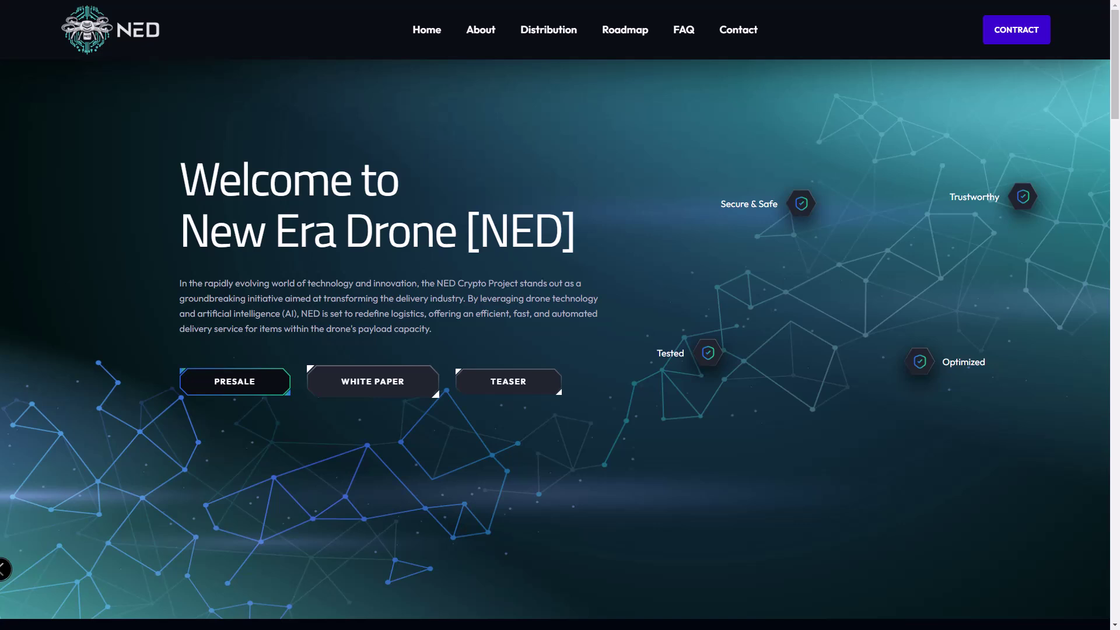
scroll(561, 315, down, 8)
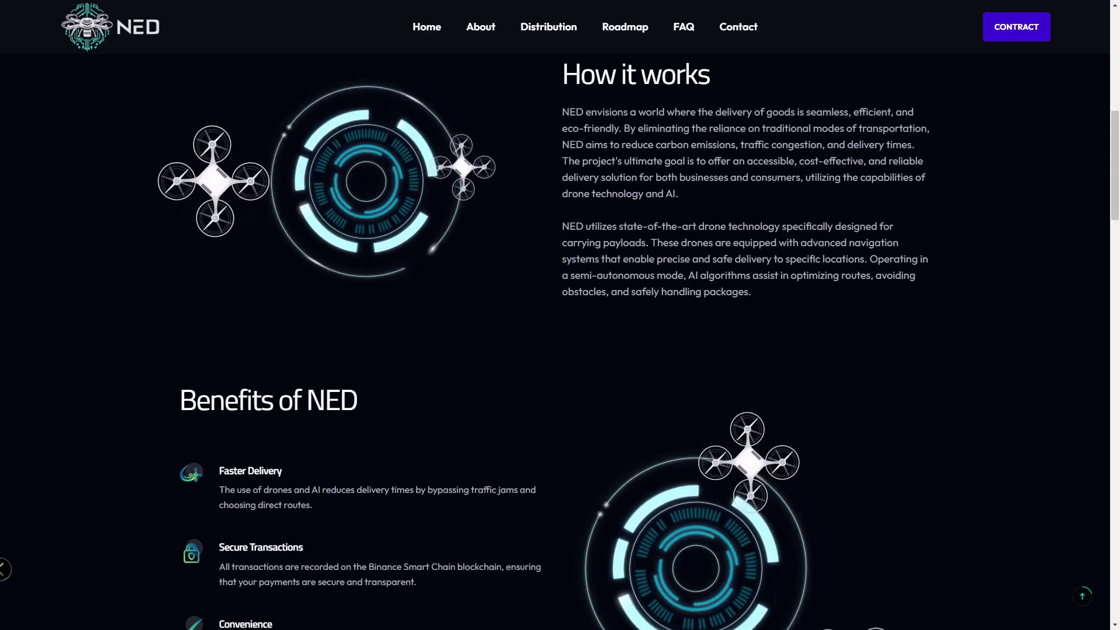
scroll(560, 351, down, 3)
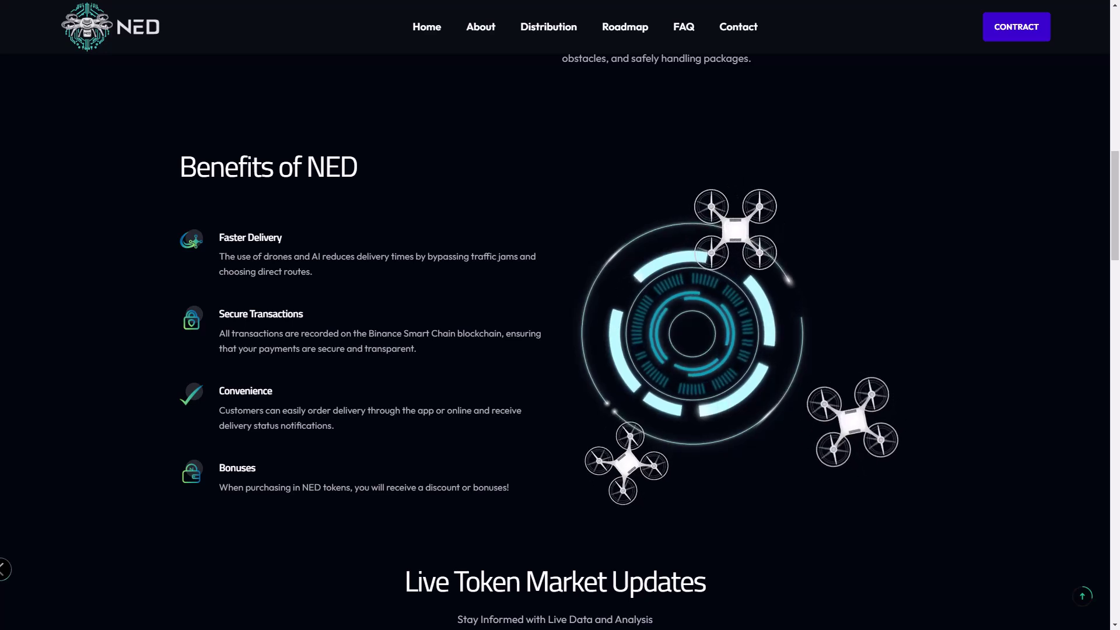
scroll(560, 350, down, 5)
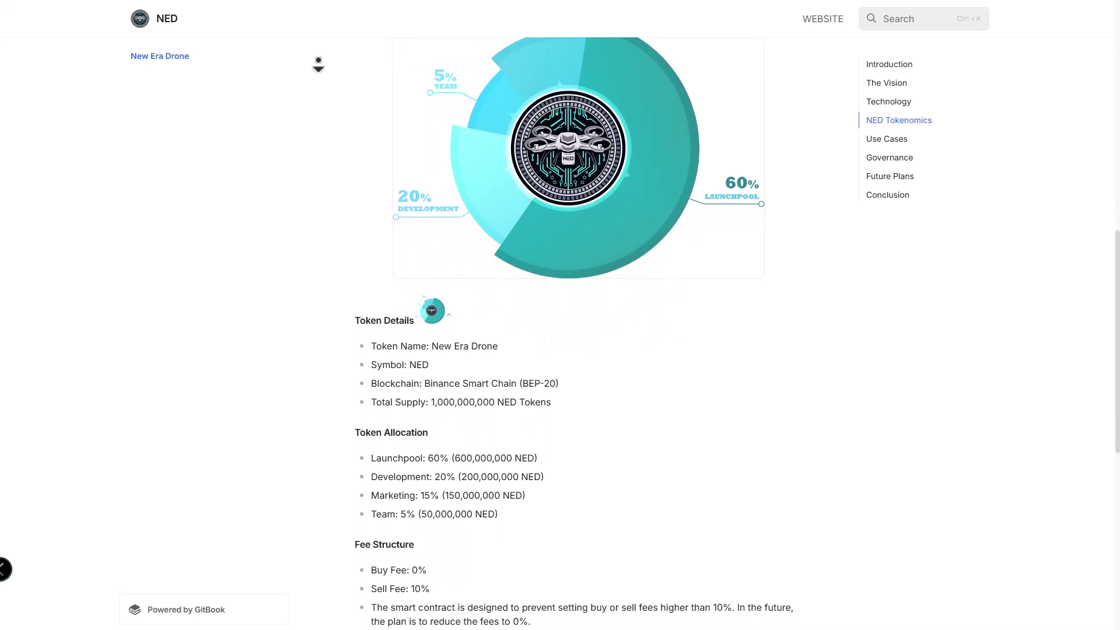
scroll(318, 65, down, 1)
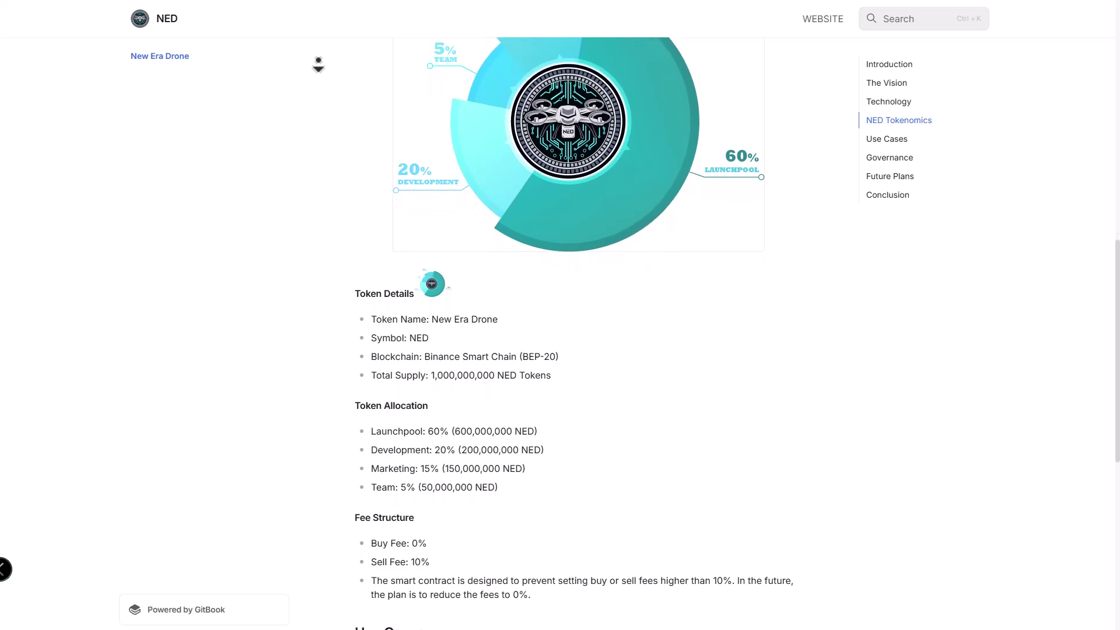